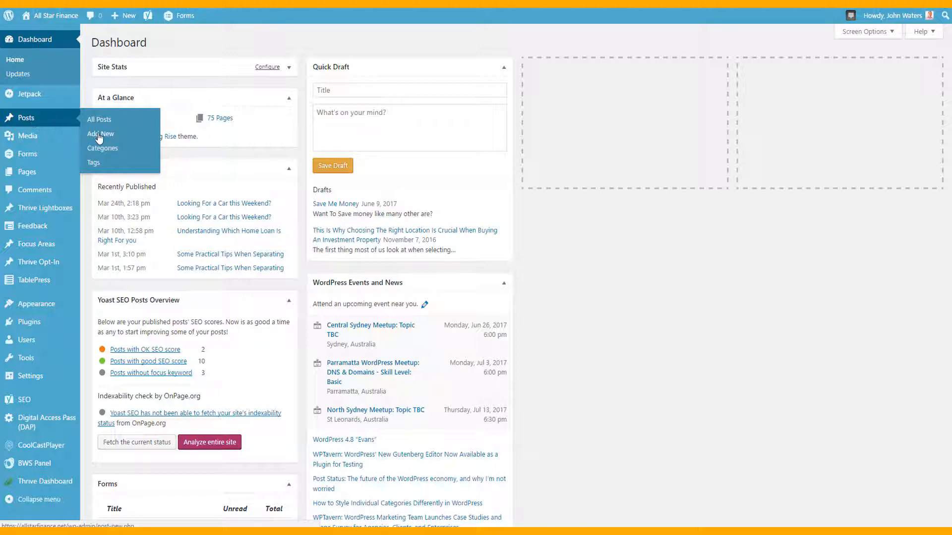
Create a new post titled "test video post" and save it as a draft
click(100, 134)
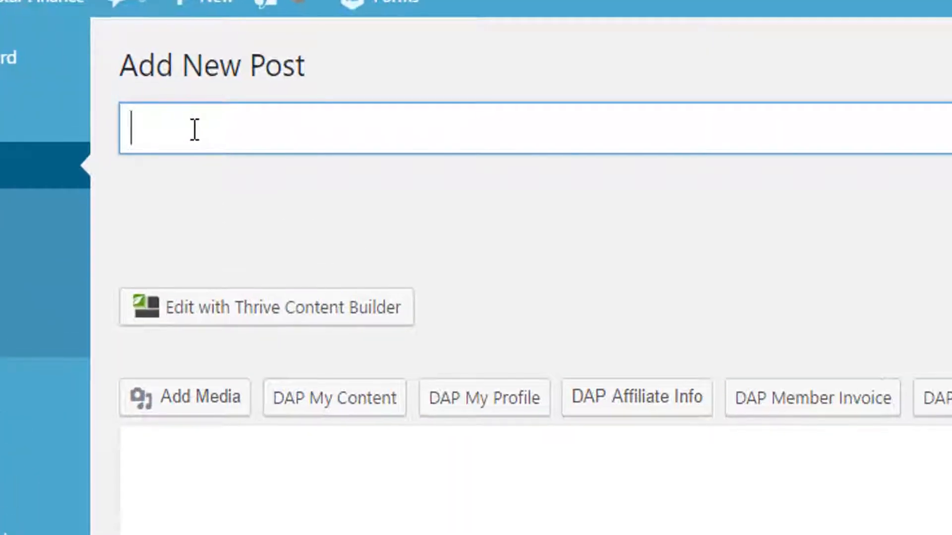
text(test video)
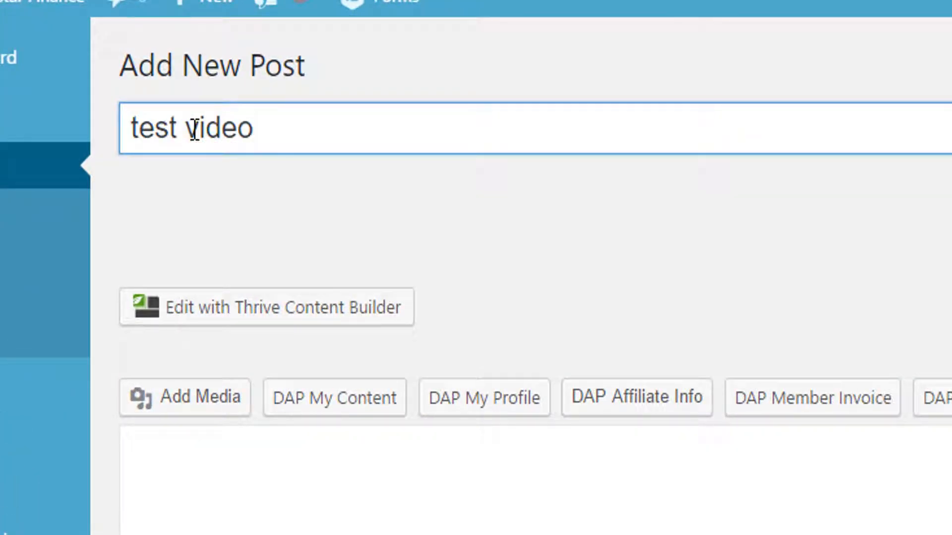
text( post)
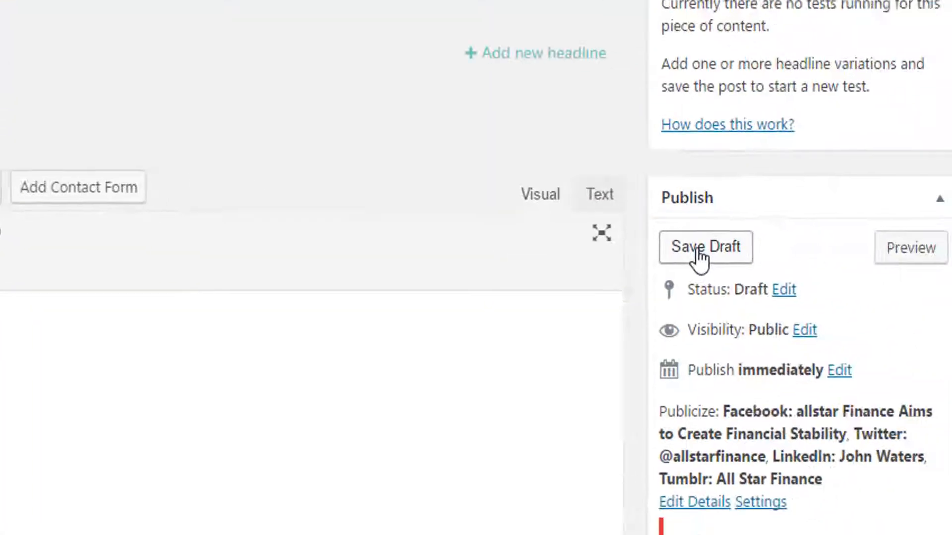
click(673, 255)
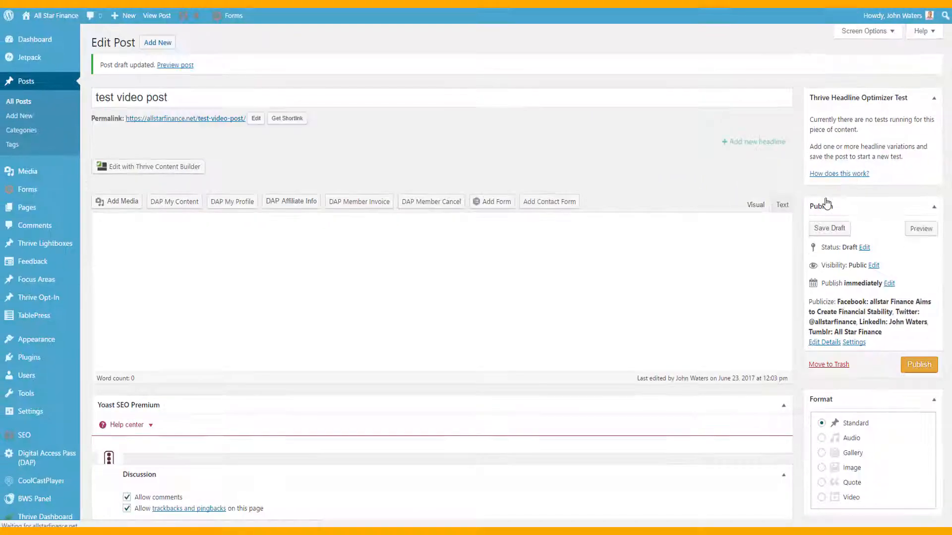
Set the post format to Video and assign the Car Finance category instead of Uncategorized
scroll(864, 342, down, 2)
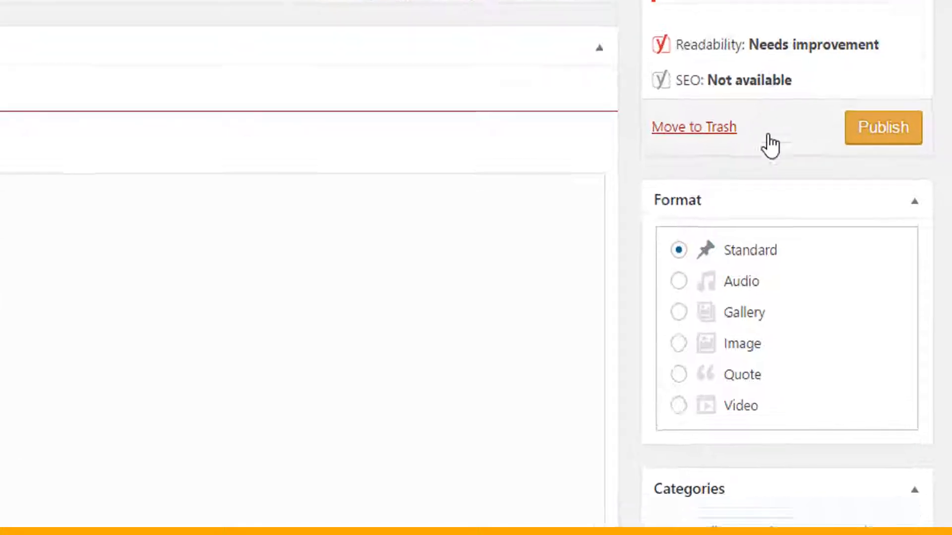
scroll(818, 399, down, 3)
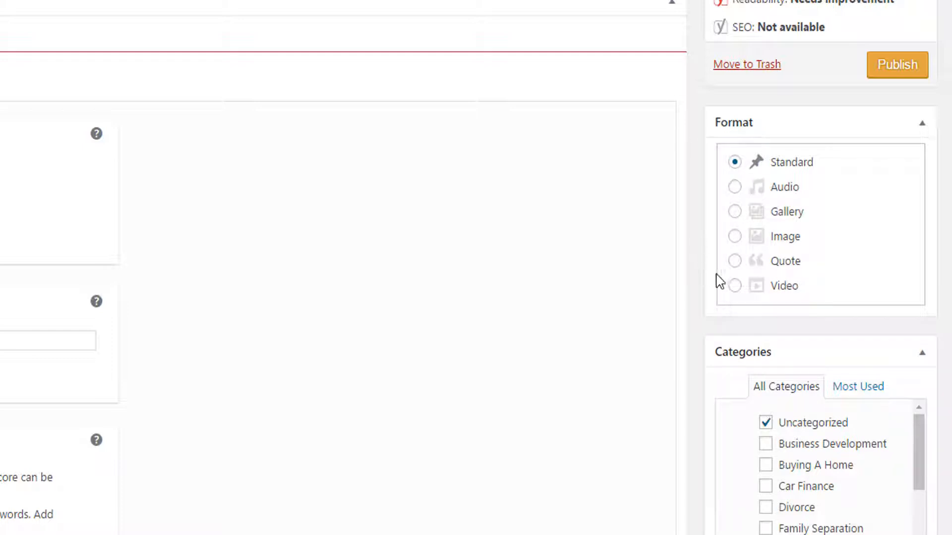
click(734, 287)
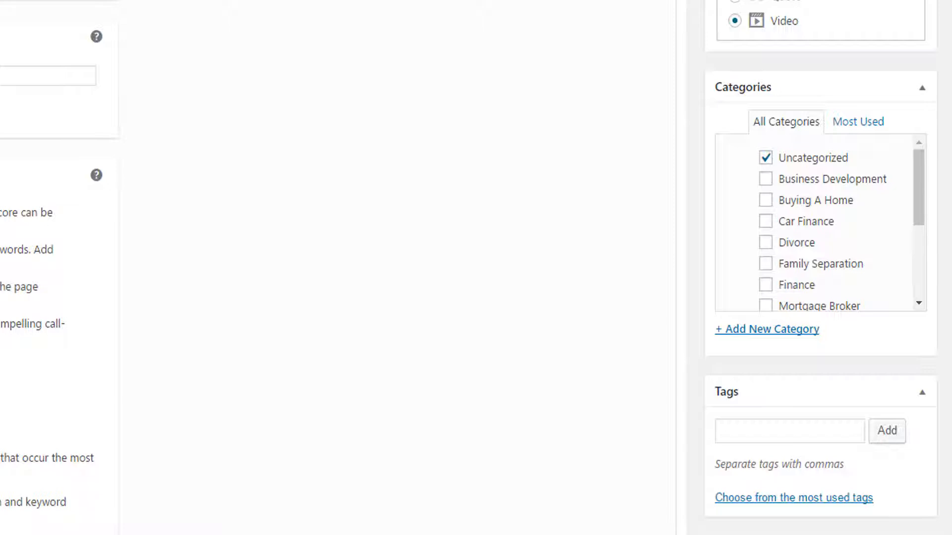
click(766, 159)
click(767, 223)
Add the tags "car, car sales, buy a car" to the post
scroll(769, 229, down, 2)
scroll(686, 293, down, 3)
click(746, 254)
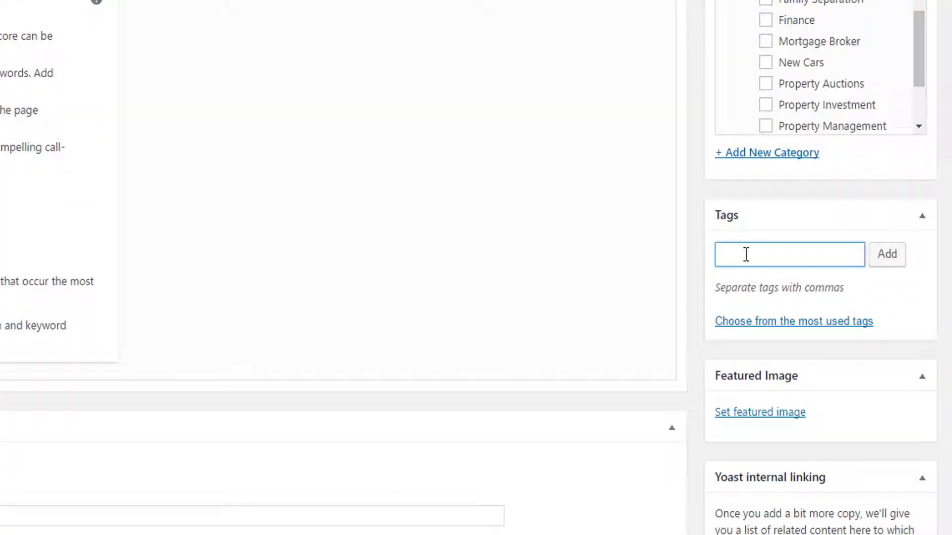
text(car, car sales, buy a car)
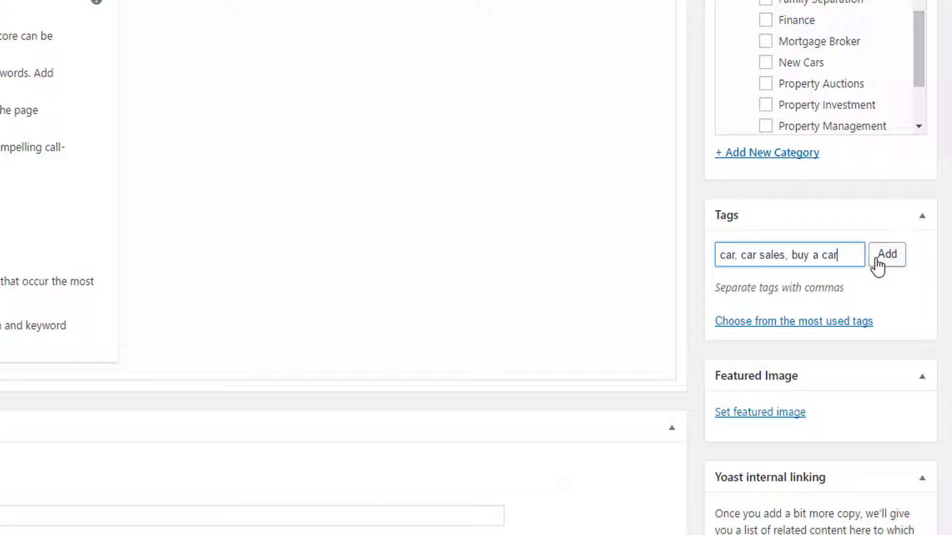
click(878, 260)
Set the media library's white car photo, Depositphotos_13580831_l-2015.jpg, as the post's featured image
scroll(876, 433, down, 1)
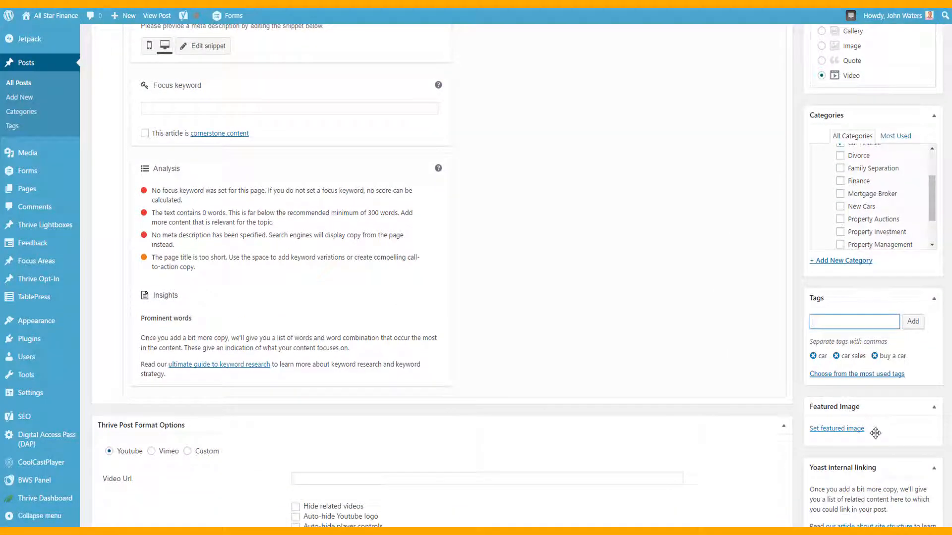
click(843, 430)
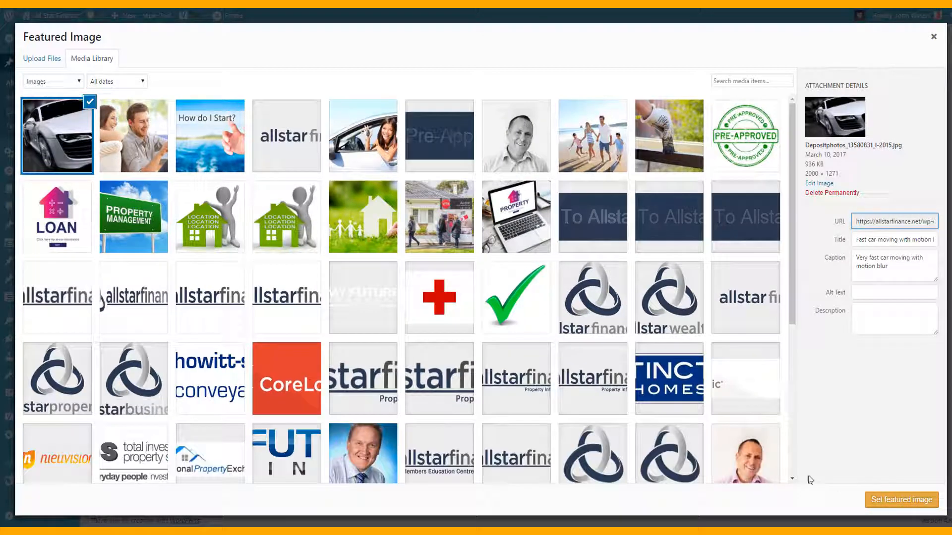
click(901, 500)
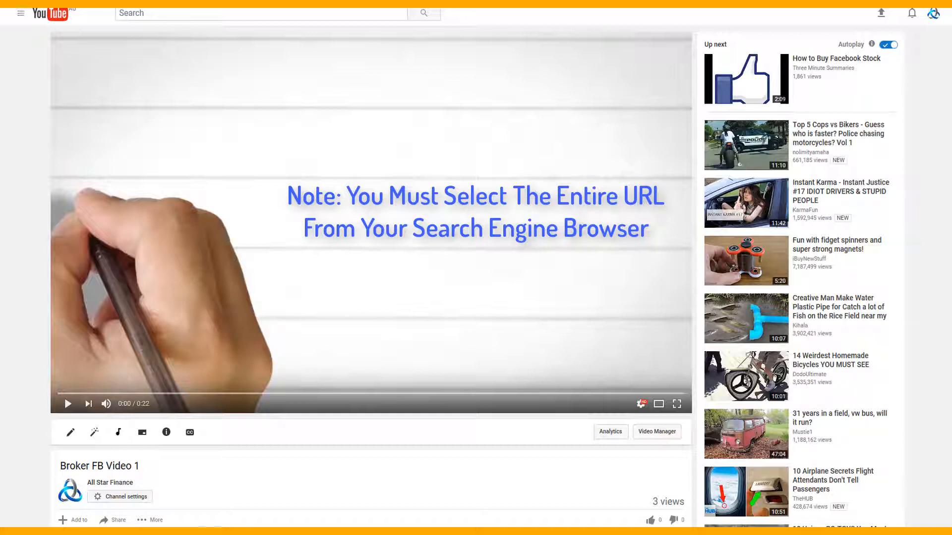
click(209, 2)
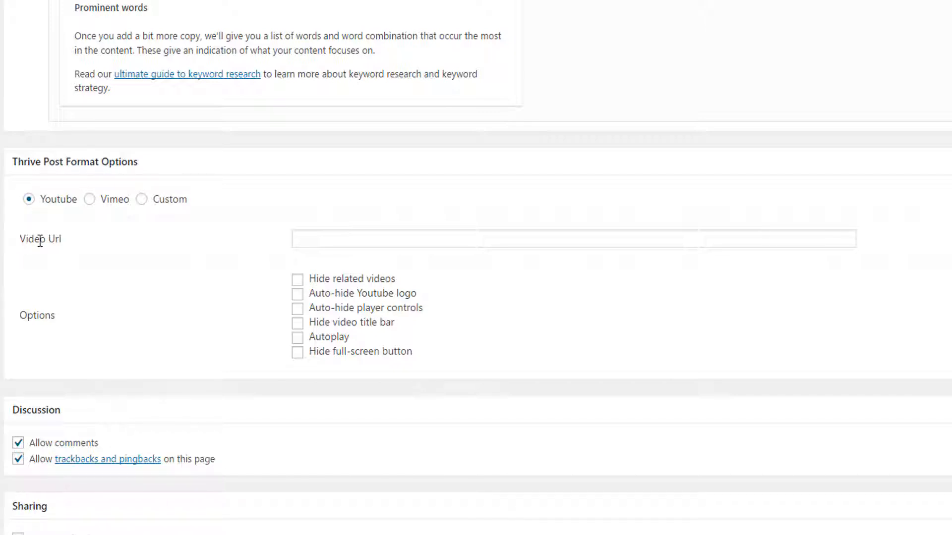
click(310, 238)
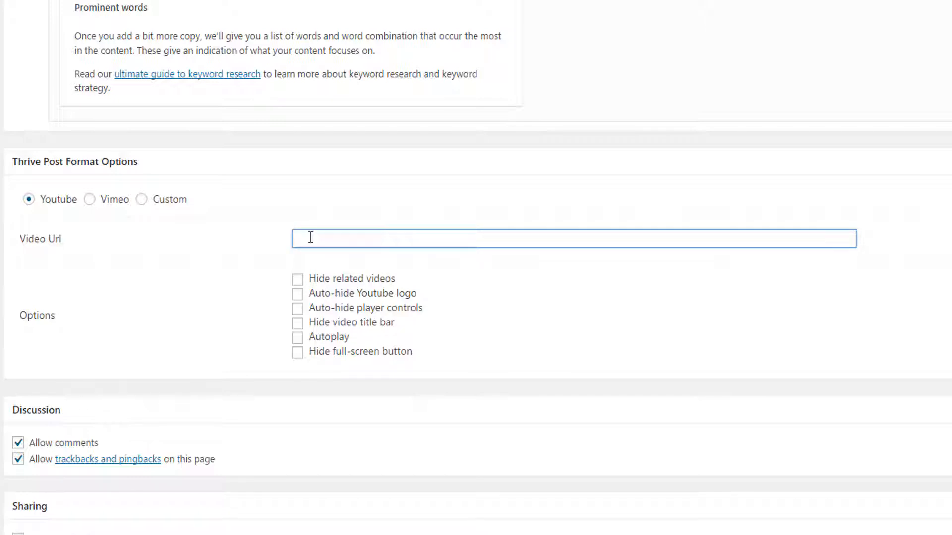
text(https://www.youtube.com/watch?v=ks16VZAAZ4M)
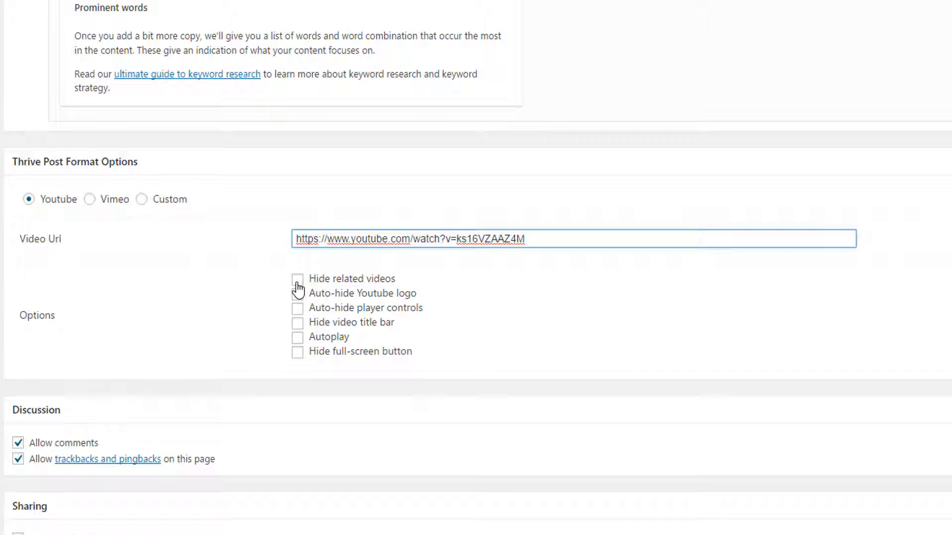
Enable Hide related videos, Auto-hide Youtube logo, Hide video title bar and Hide full-screen button for the video, and save the draft
click(298, 280)
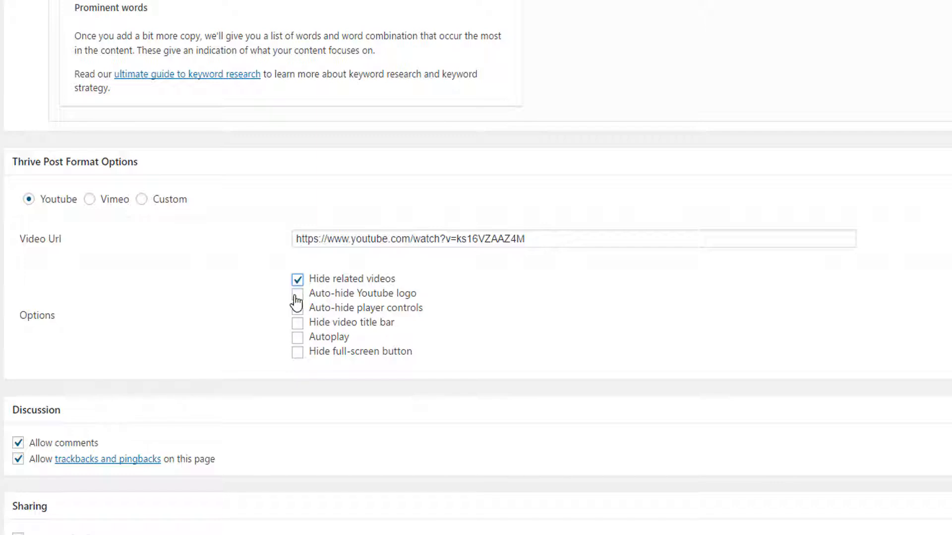
click(297, 295)
click(297, 325)
click(297, 353)
scroll(889, 285, up, 9)
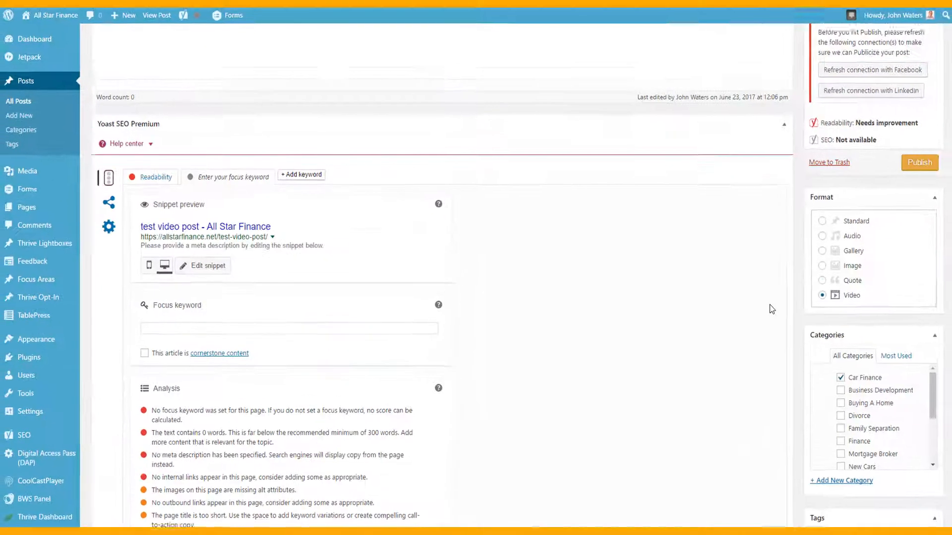
scroll(771, 308, up, 5)
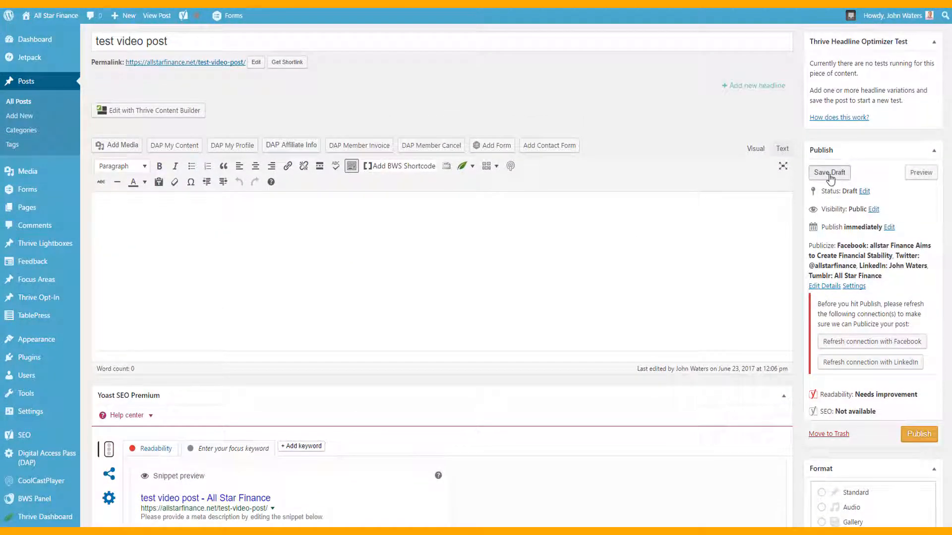
click(829, 173)
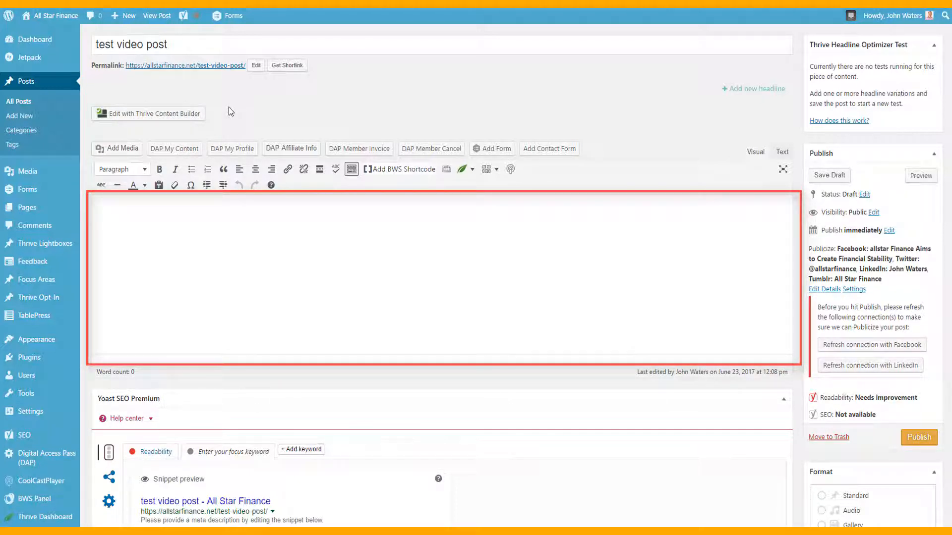
Write "this is a test" and "add more content here" as two paragraphs in the post body and save the draft
click(240, 214)
text(this is a test)
key(Return)
text(add more content here)
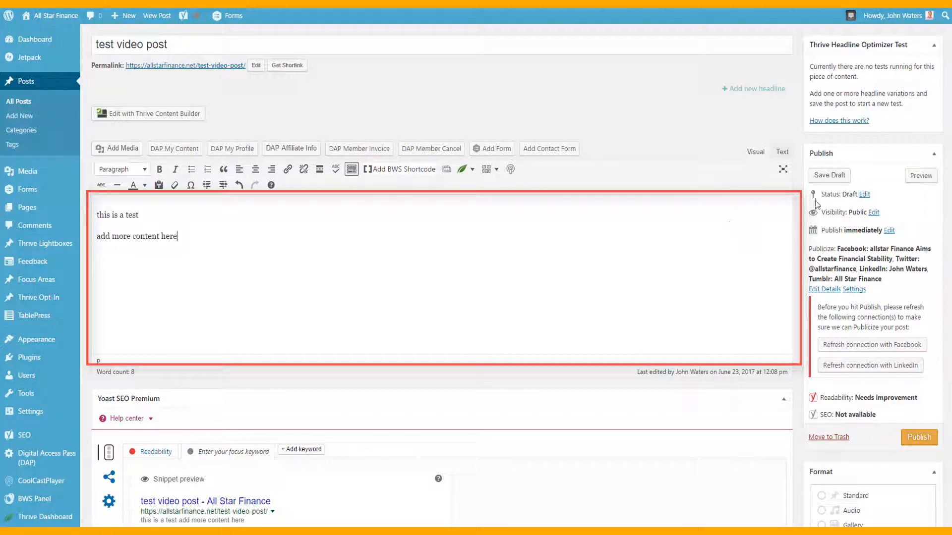
click(825, 177)
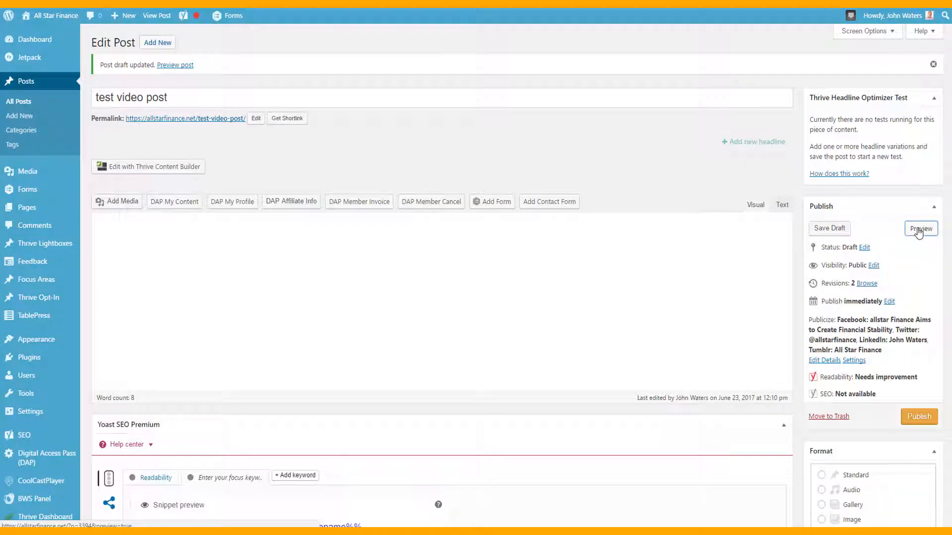
Preview the post, check its layout, briefly play and pause the embedded video, and return to the editor
click(920, 229)
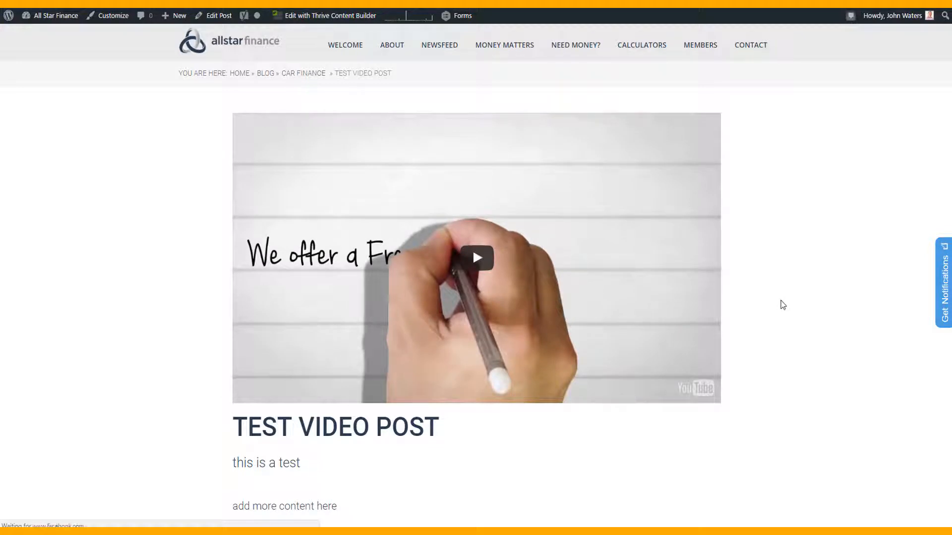
scroll(762, 303, down, 3)
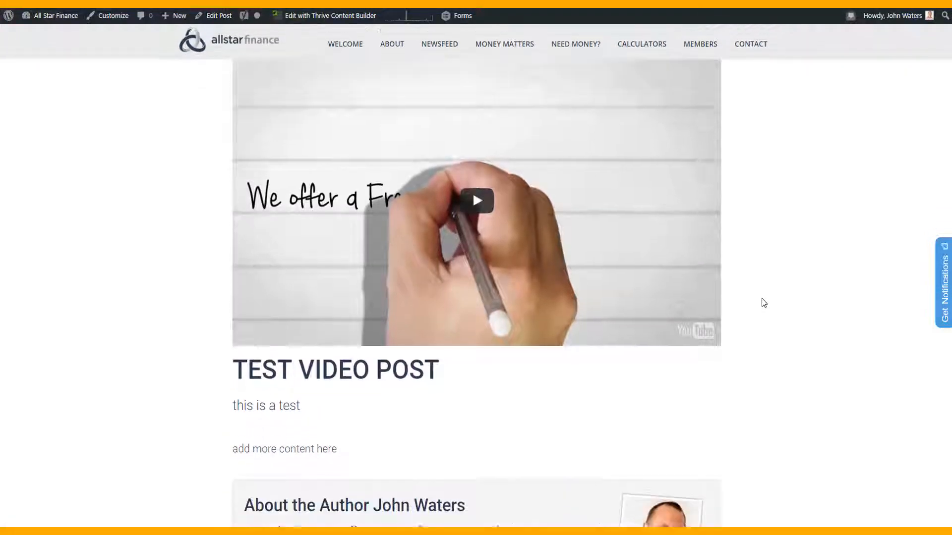
scroll(764, 302, down, 2)
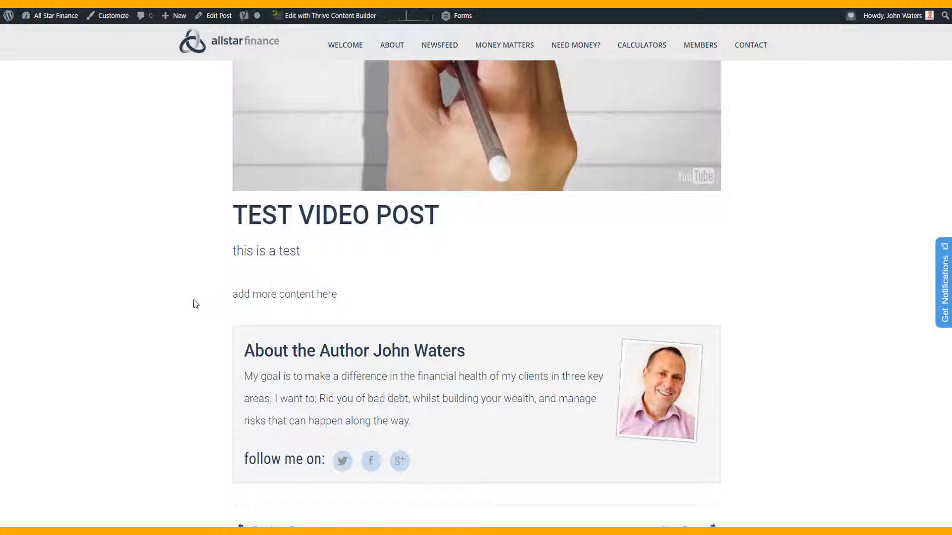
scroll(189, 302, up, 3)
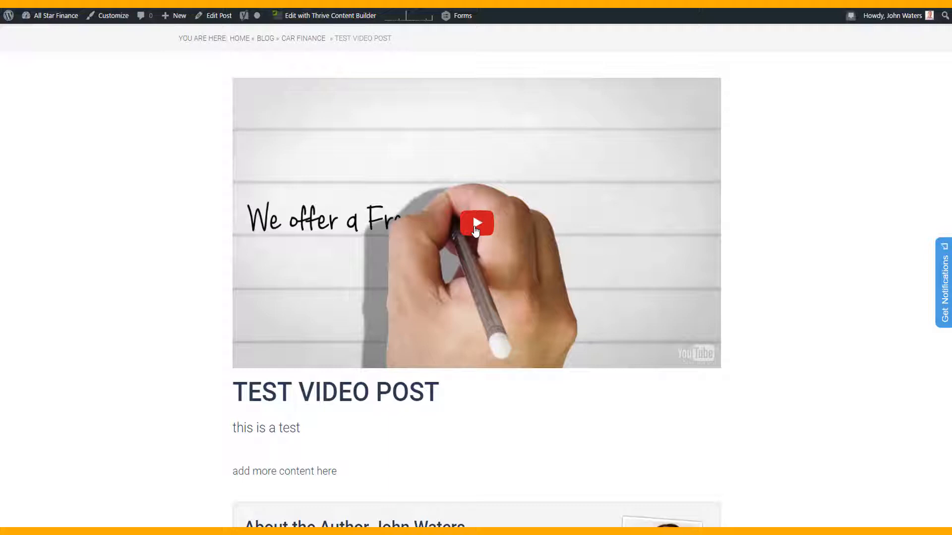
click(475, 230)
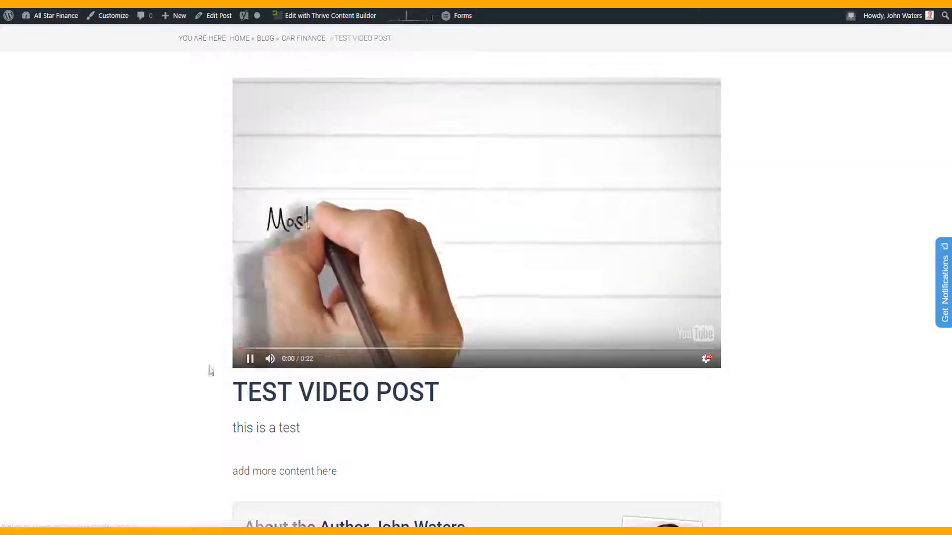
click(249, 358)
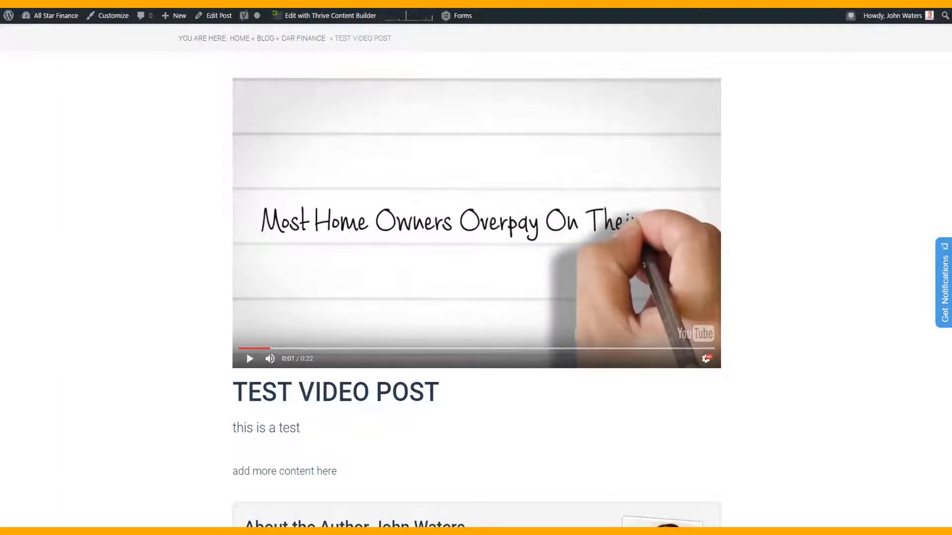
click(694, 2)
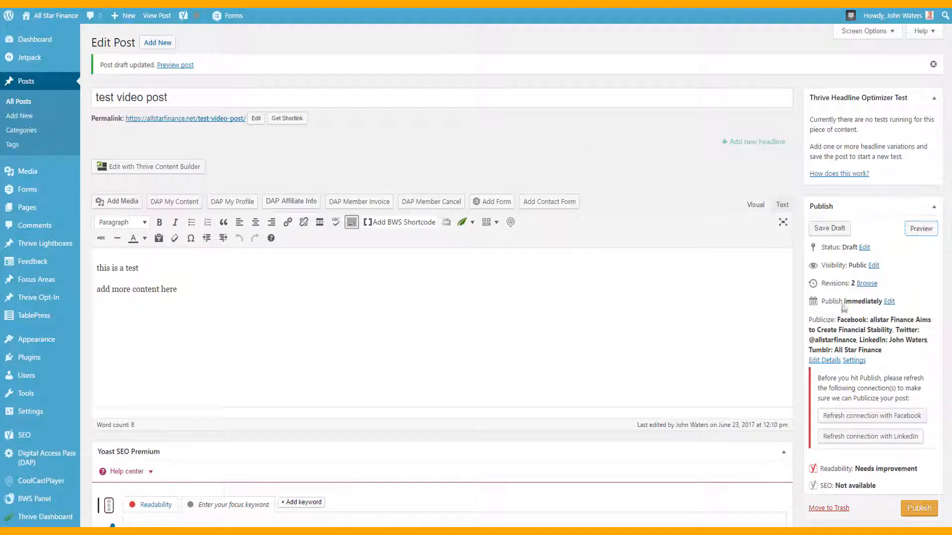
Set the post's Yoast SEO focus keyword to "Looking for car finance?"
scroll(786, 308, down, 5)
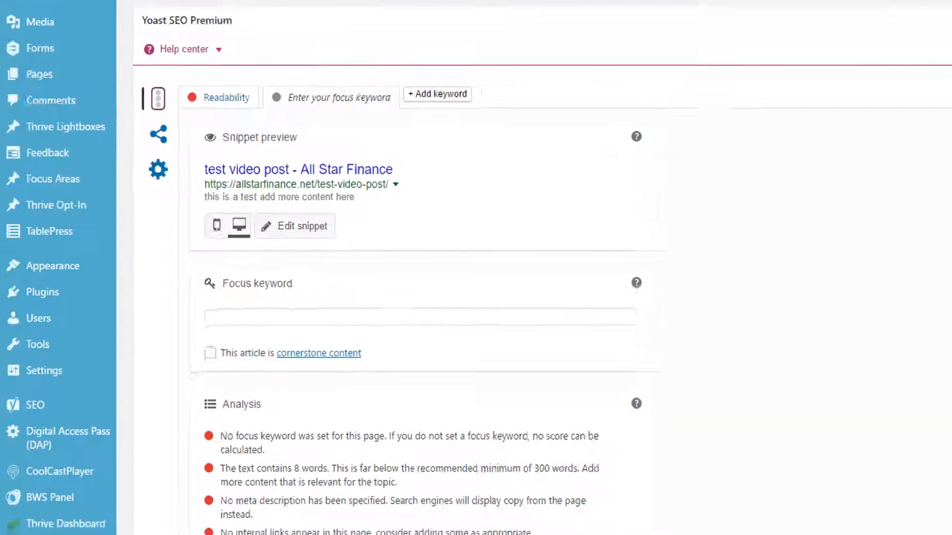
scroll(476, 268, up, 6)
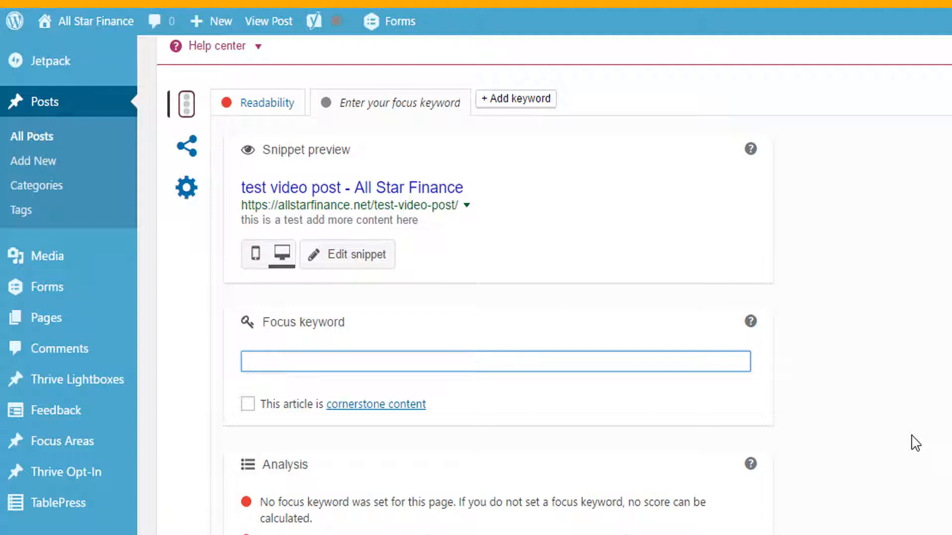
text(Looking for car finance?)
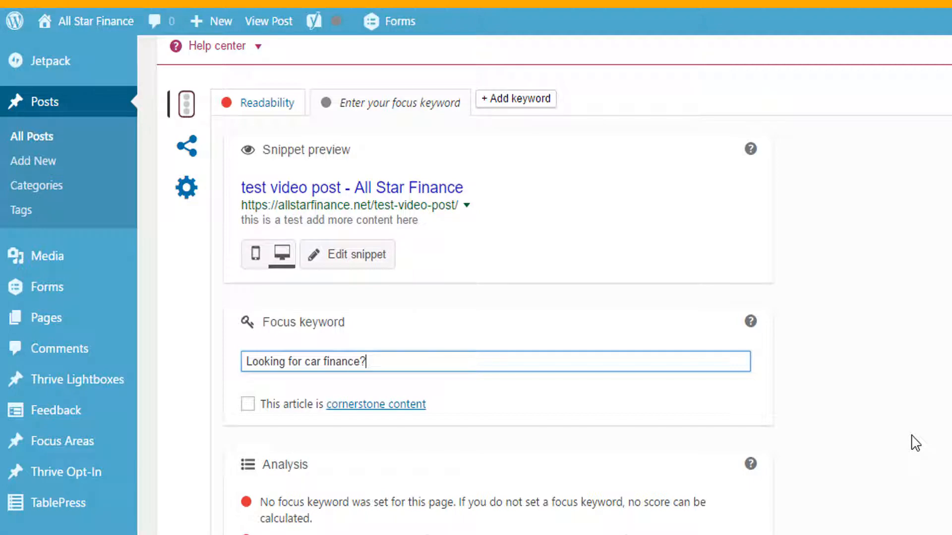
click(221, 511)
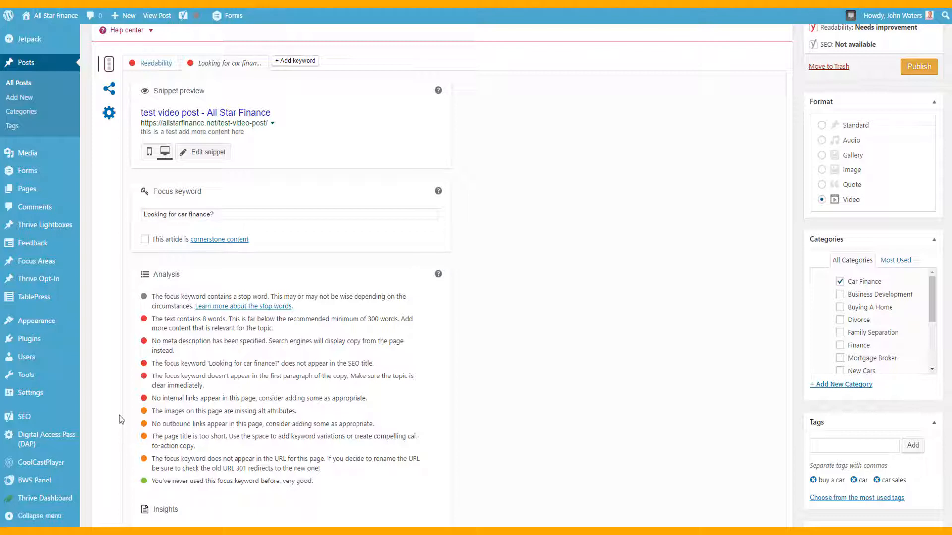
Examine the Facebook and Twitter sharing settings of the post in Yoast SEO
scroll(120, 413, up, 2)
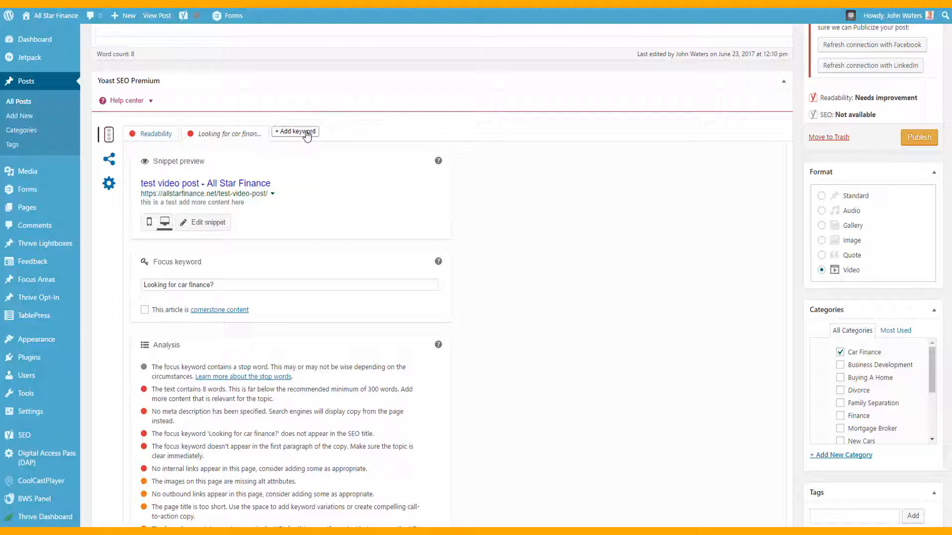
click(108, 159)
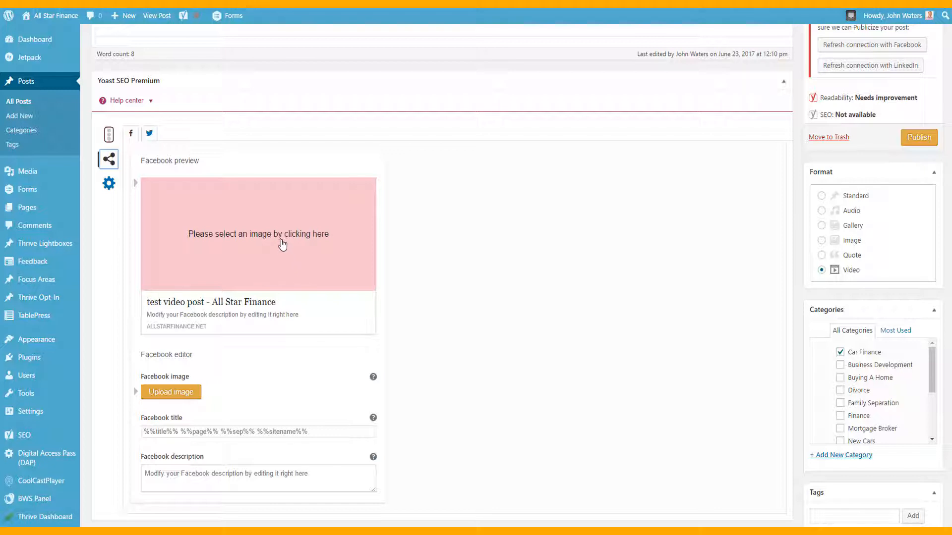
click(150, 136)
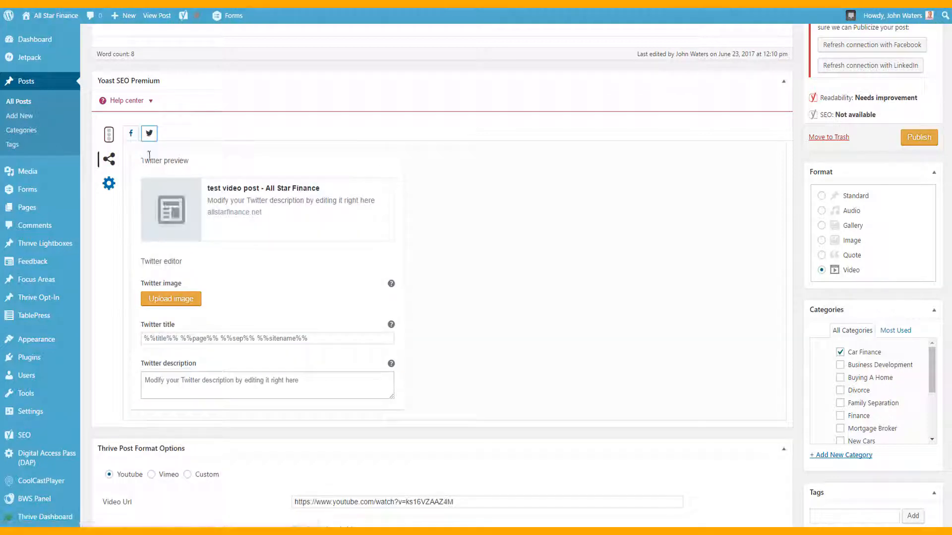
Open the Facebook image selection in Yoast SEO and pick the photo of the woman in the car from the media library
click(131, 136)
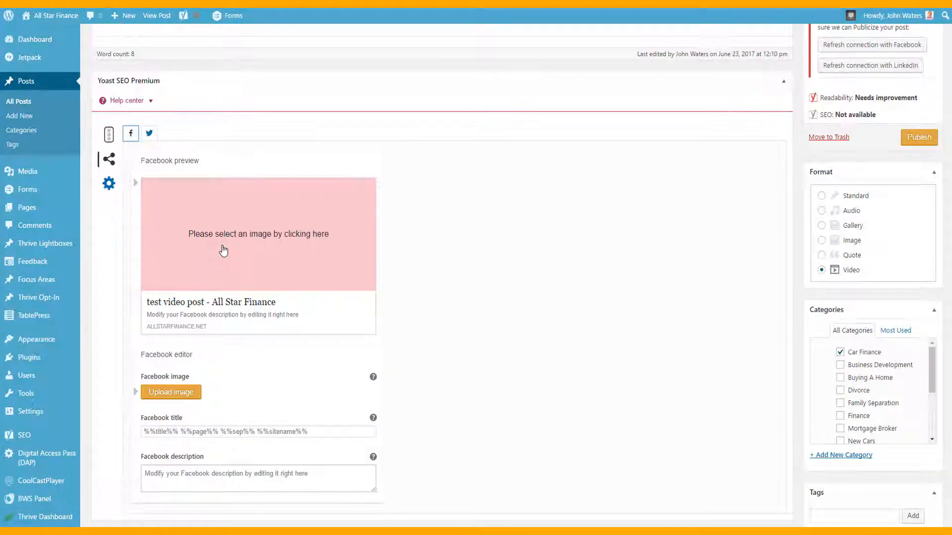
click(226, 250)
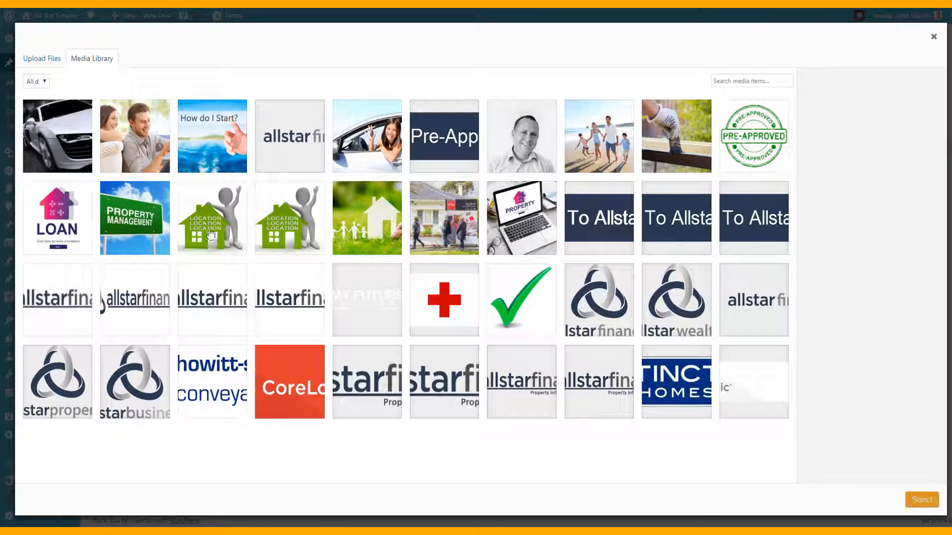
click(368, 160)
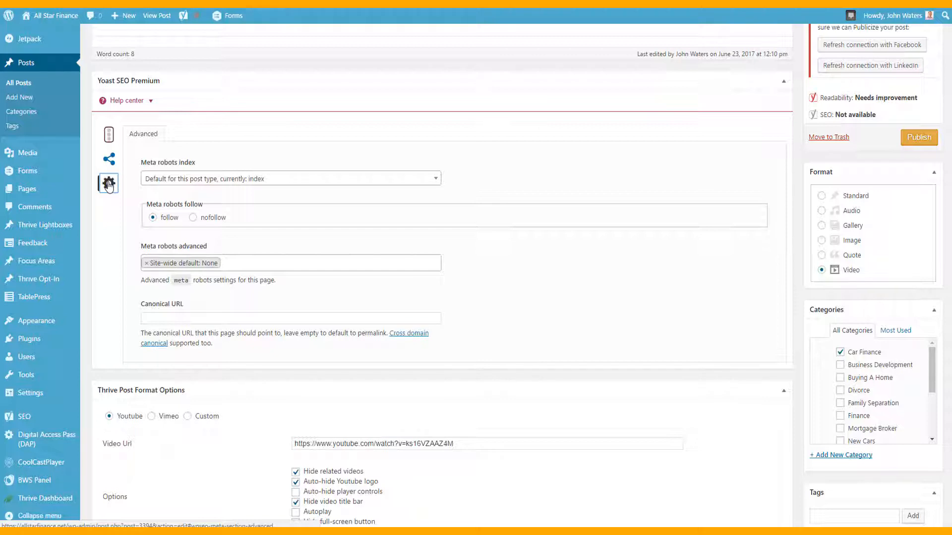
Check the post's keyword and readability analyses, and format the body text "this is a test" as Heading 1
click(109, 141)
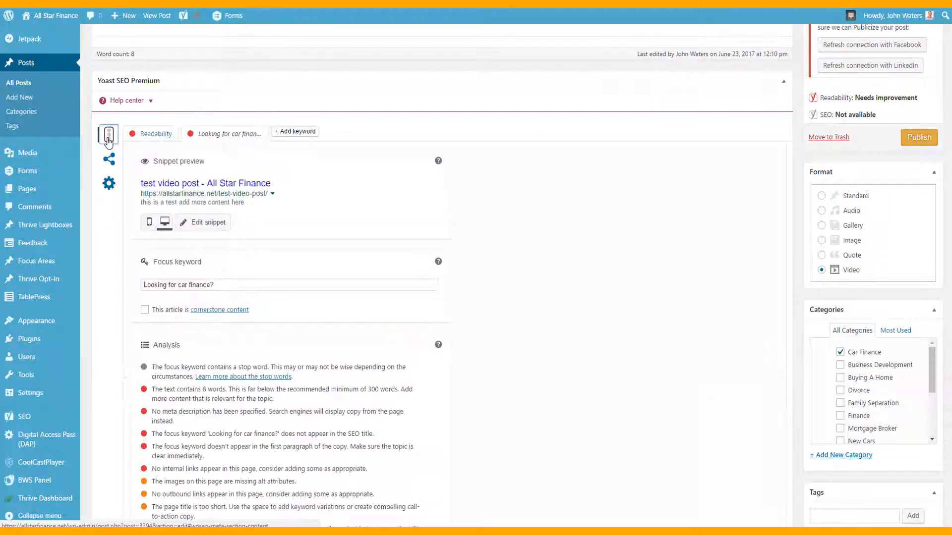
click(153, 134)
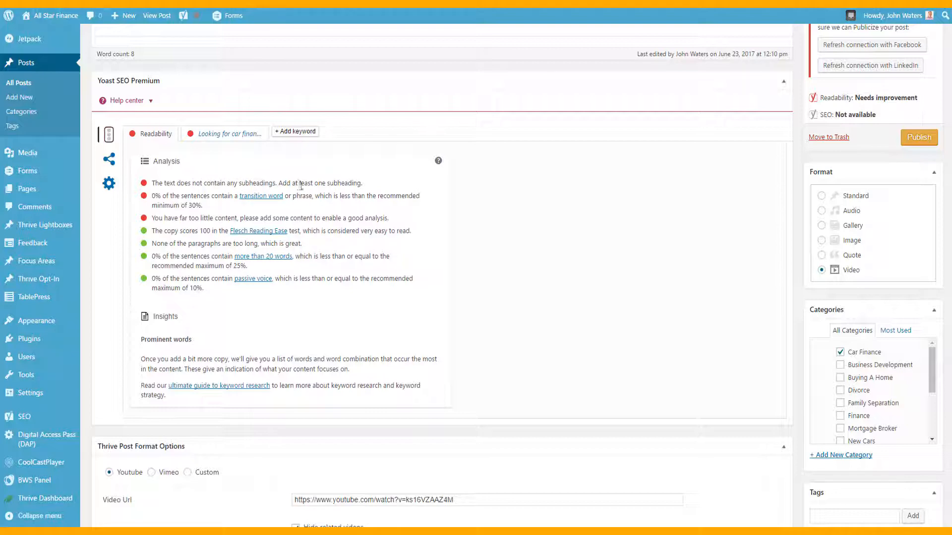
scroll(712, 293, up, 7)
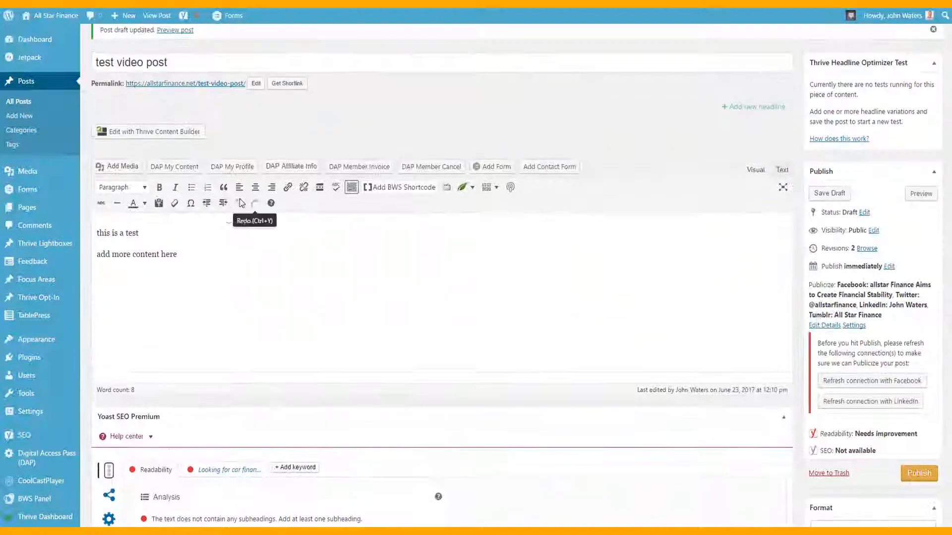
drag(144, 234, 97, 234)
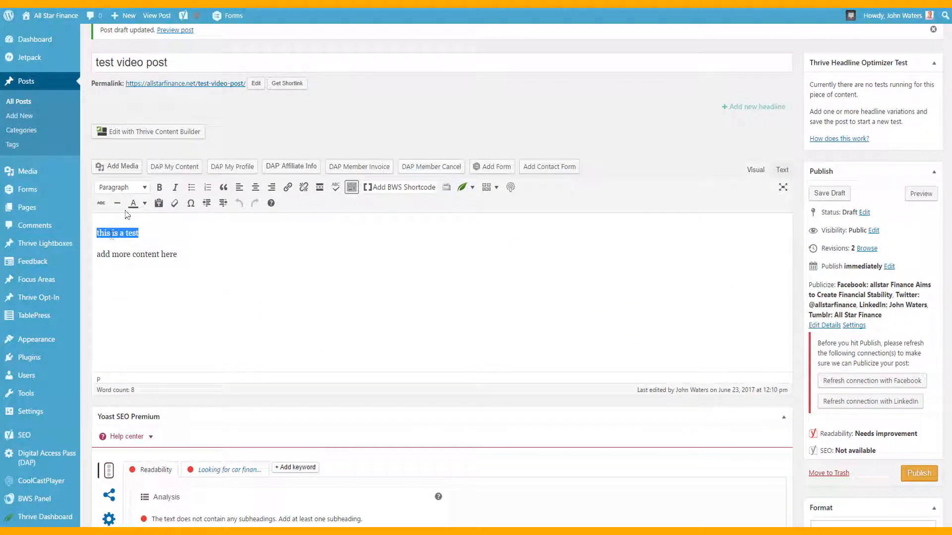
click(143, 187)
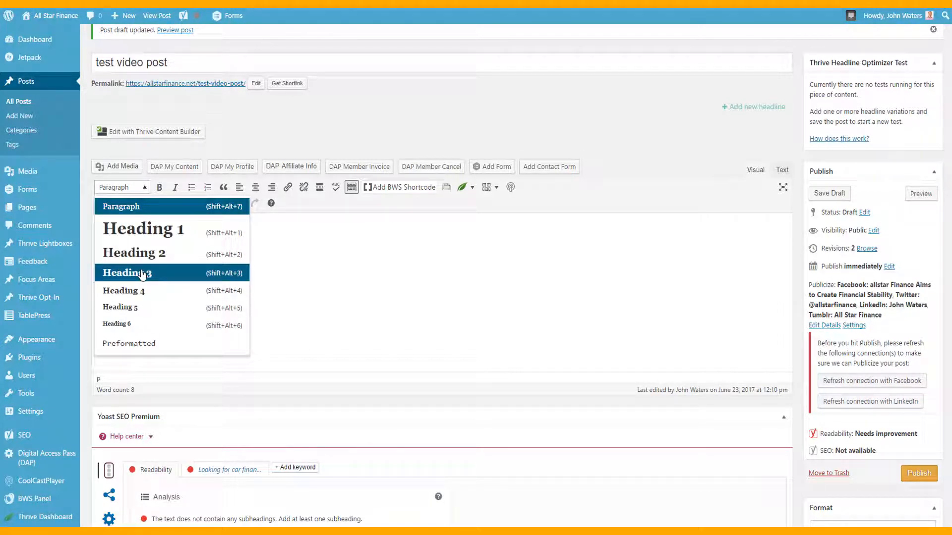
click(151, 230)
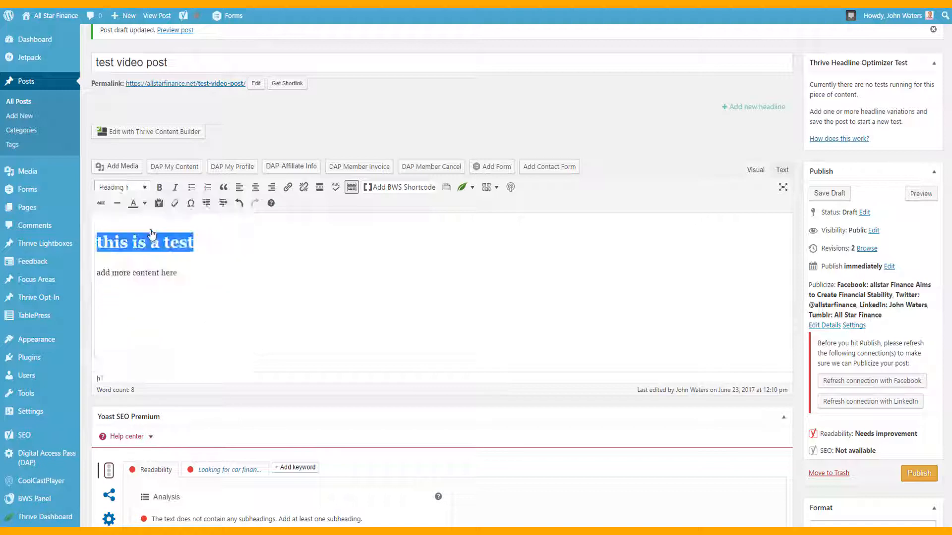
click(223, 241)
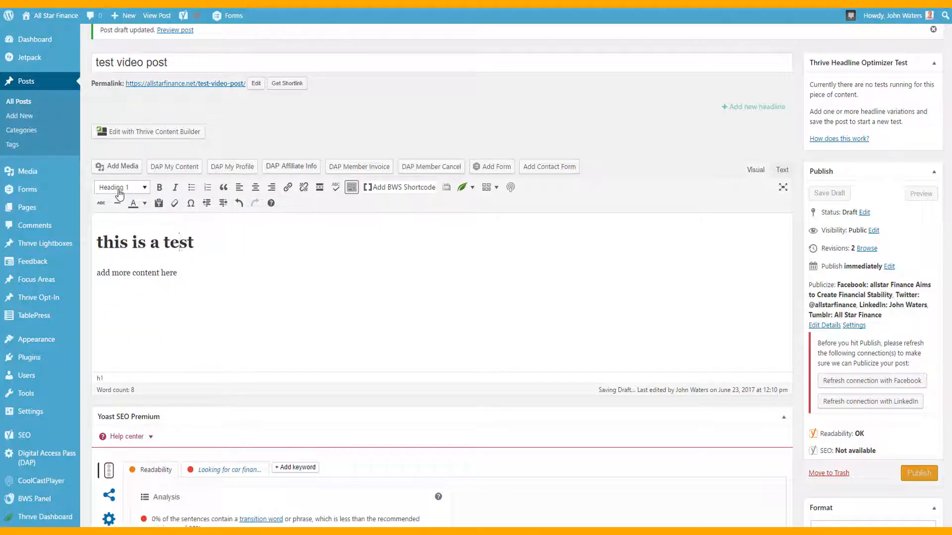
Format the line "add more content here" as Heading 2 and save the draft
drag(181, 273, 95, 273)
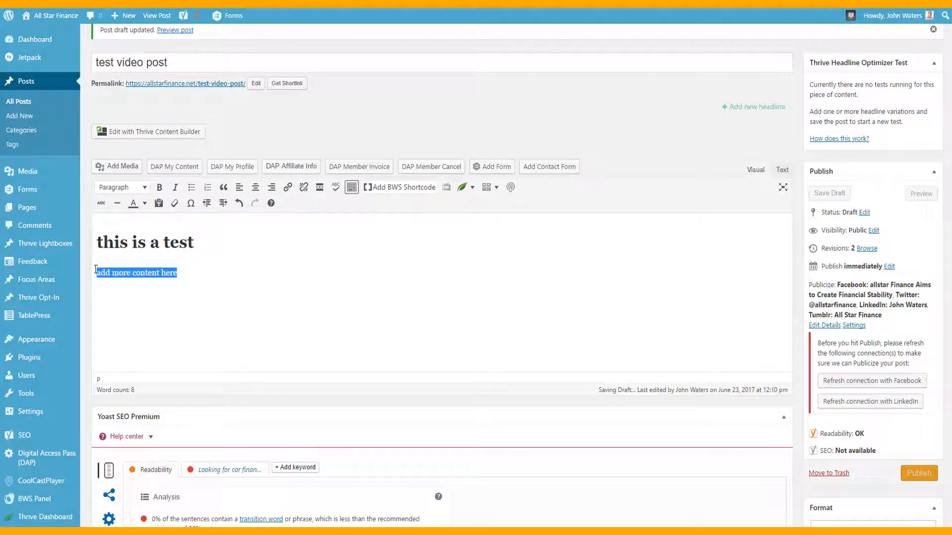
click(117, 185)
click(134, 251)
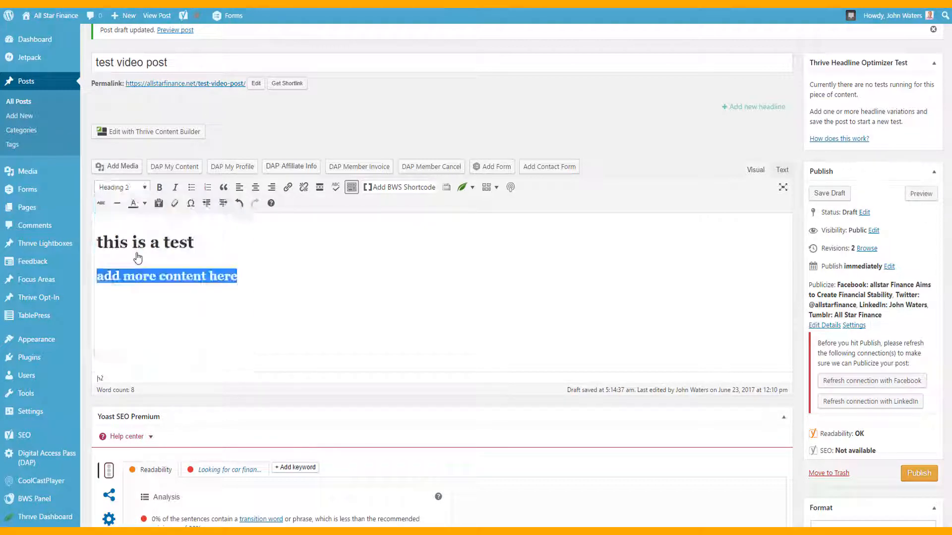
click(252, 265)
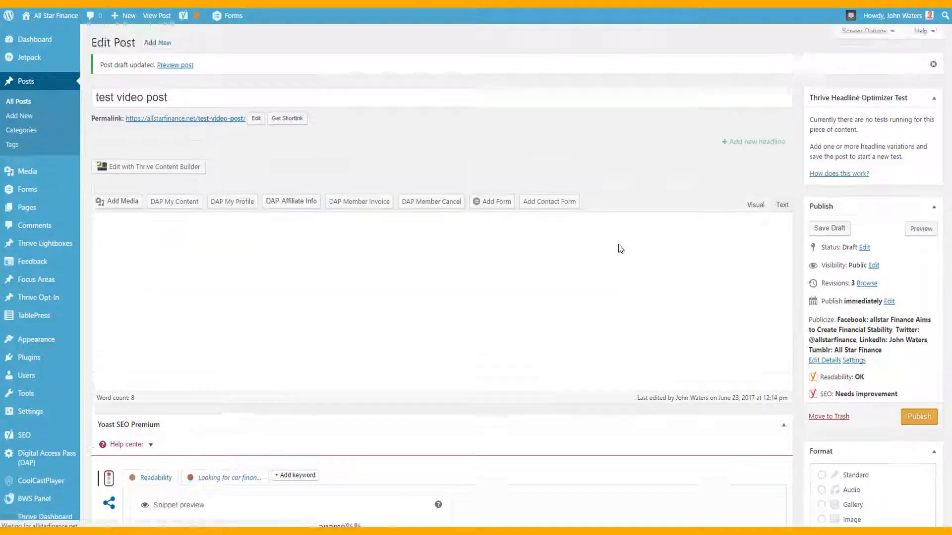
Recheck the post's readability analysis in Yoast SEO with the headings in place
scroll(581, 297, down, 2)
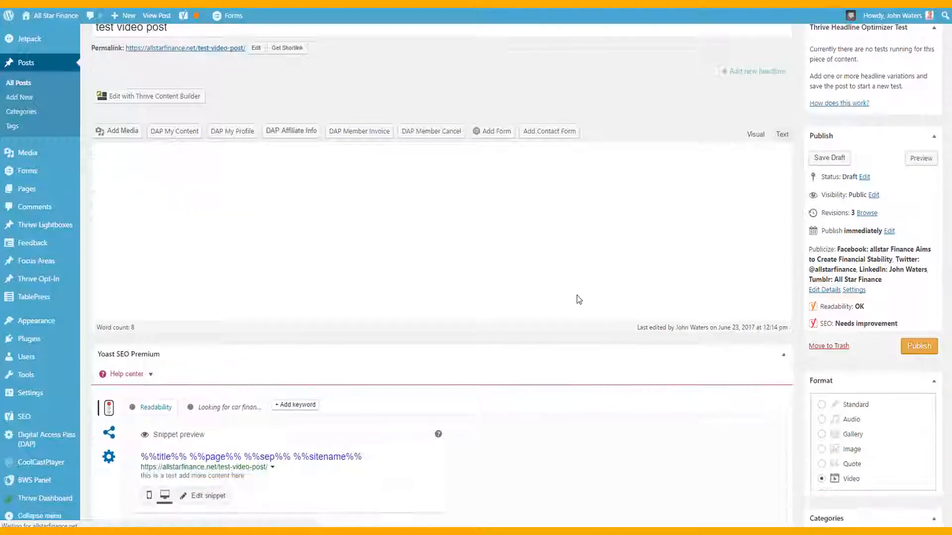
scroll(605, 289, down, 3)
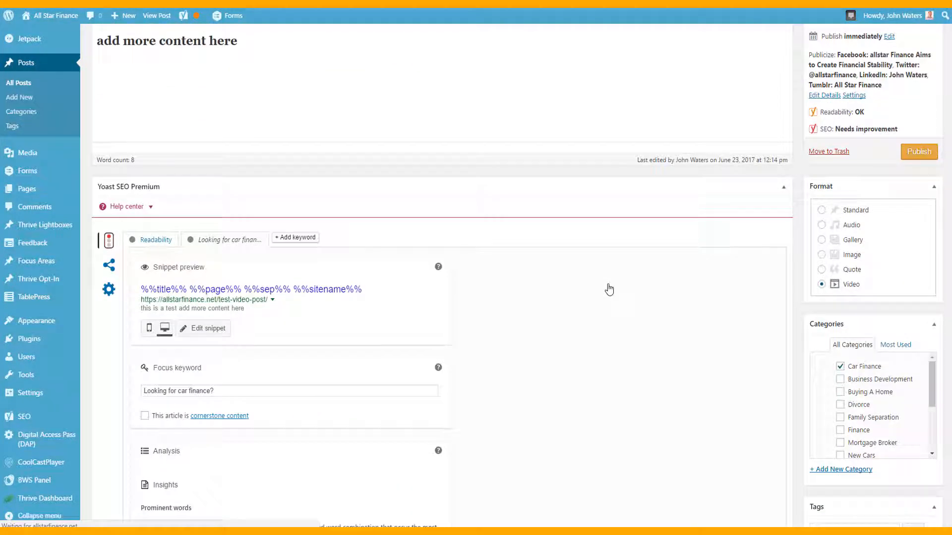
click(155, 240)
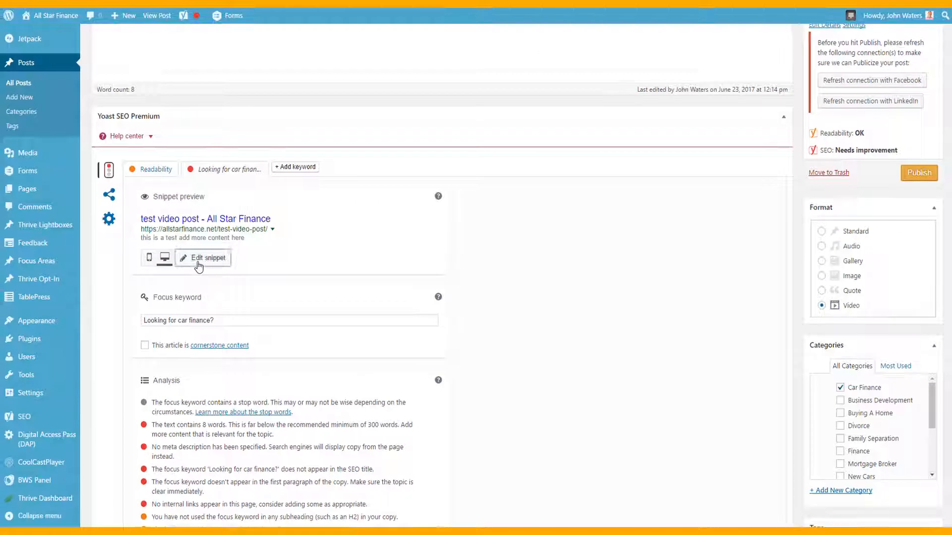
Set the snippet's meta description to "this is a test post for car finance available to allstar finance clients"
click(199, 266)
click(236, 409)
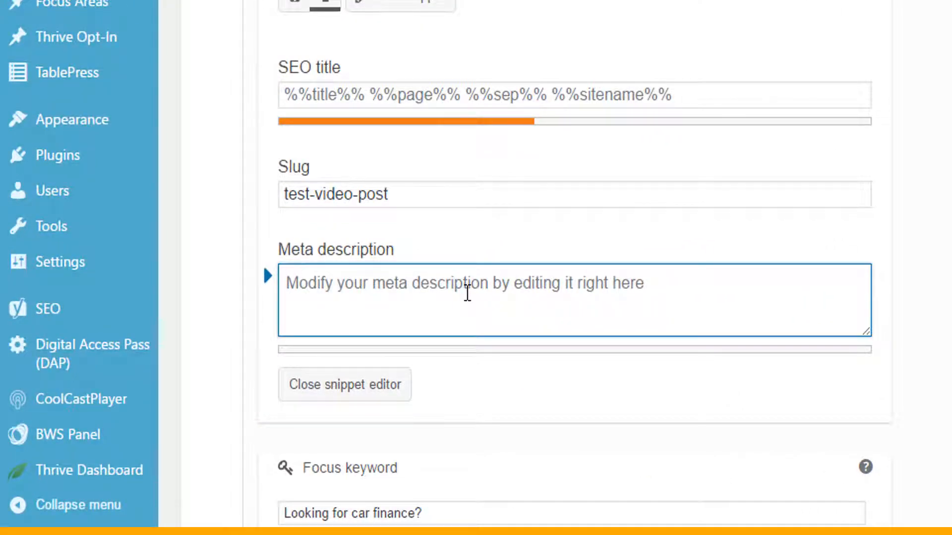
text(this is a test )
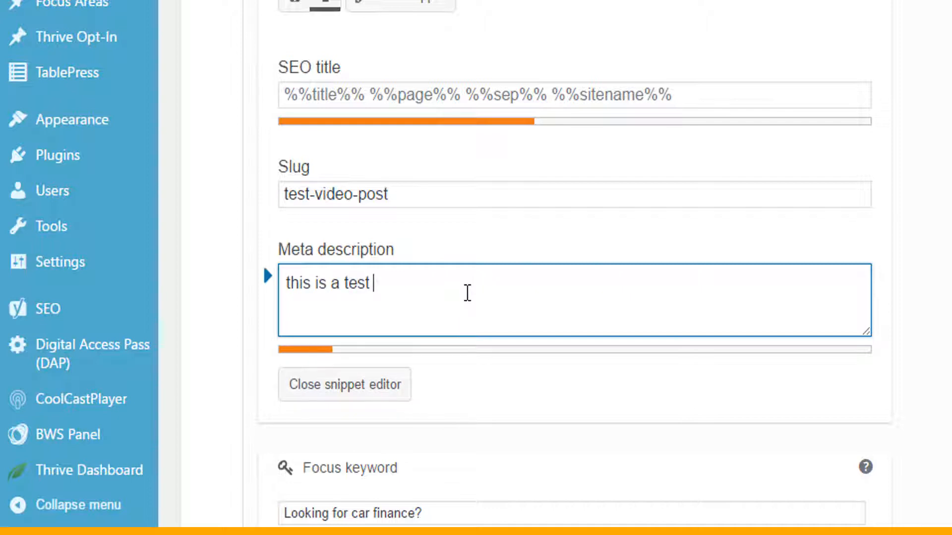
text(post for car)
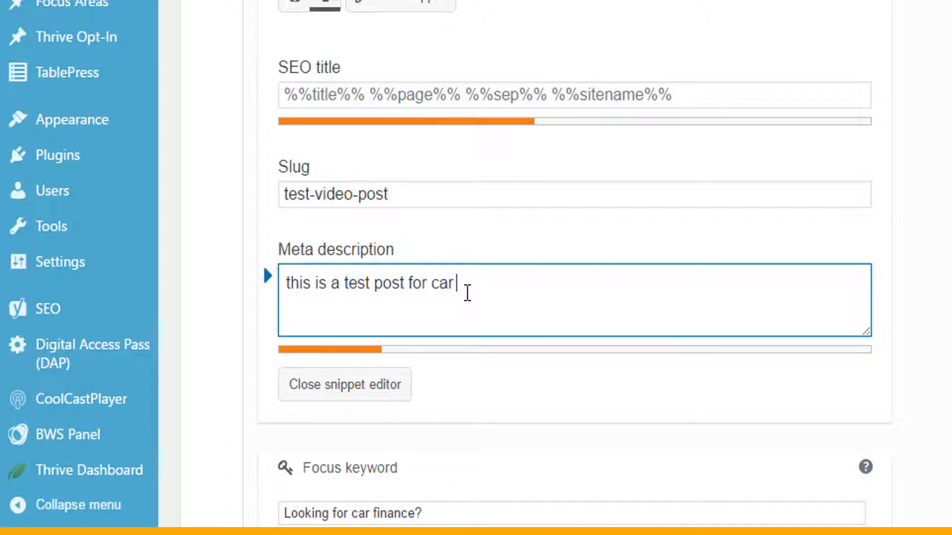
text( finance )
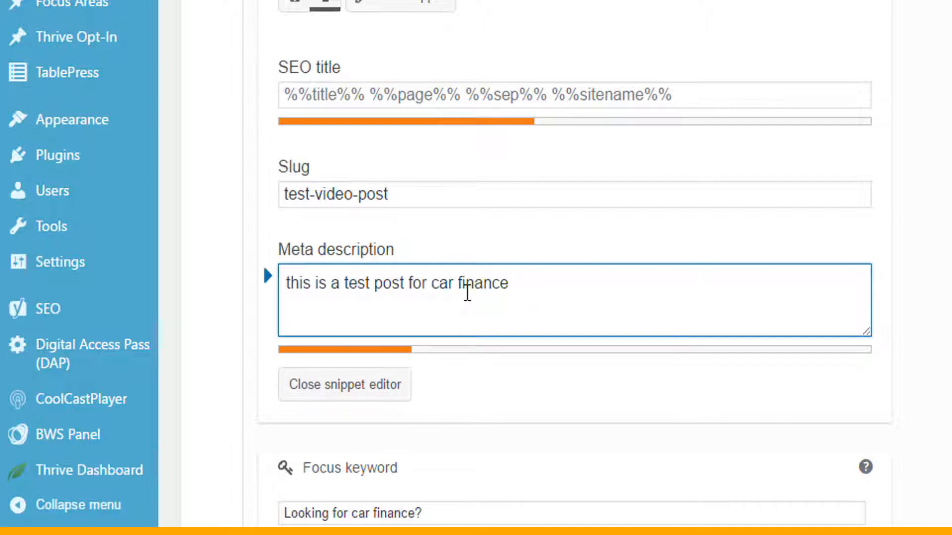
text(available to al)
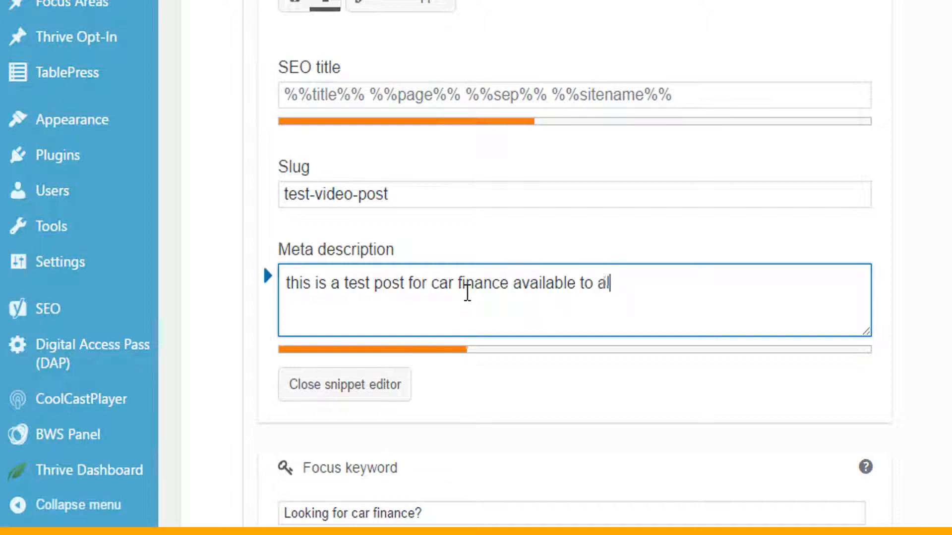
text(lstar finance )
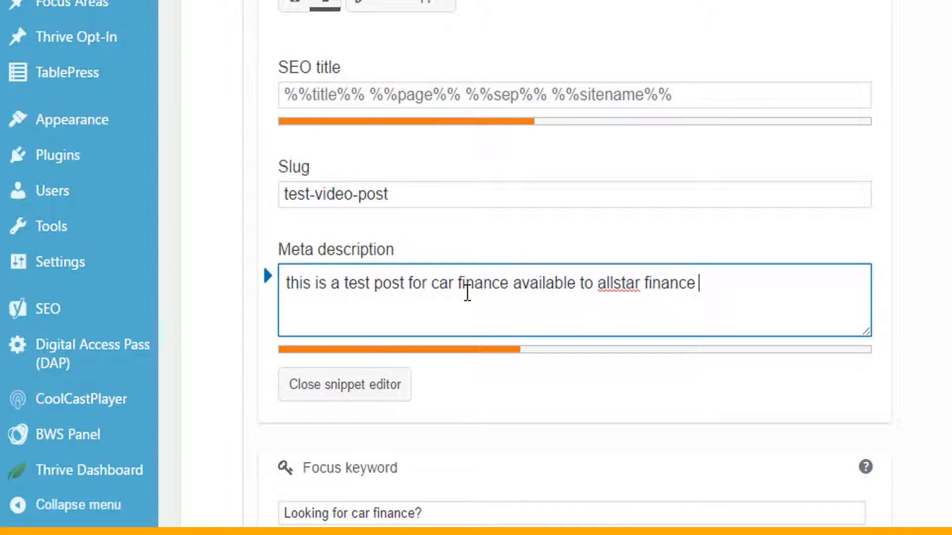
text(clients)
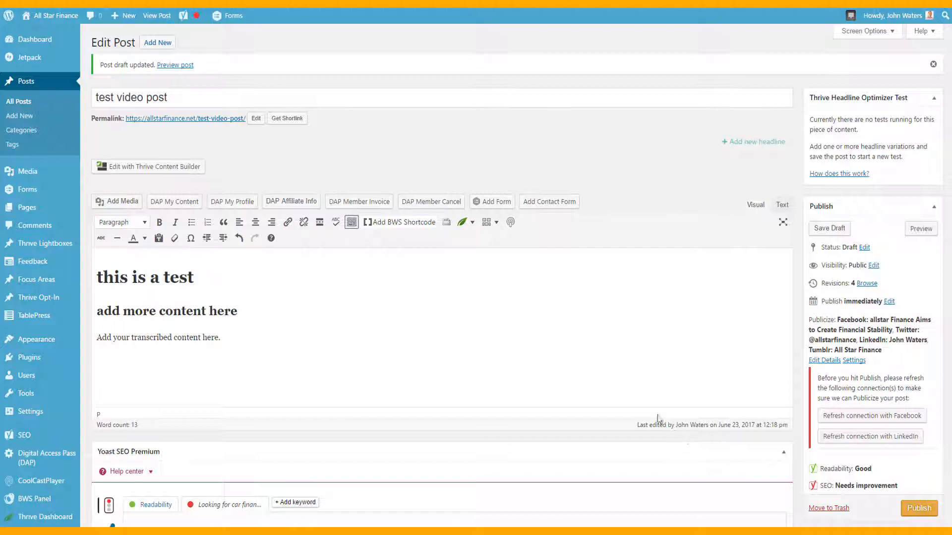
Paste the copied YouTube video below "Add your transcribed content here." and check the embedded video in the post preview
click(551, 359)
key(ctrl+v)
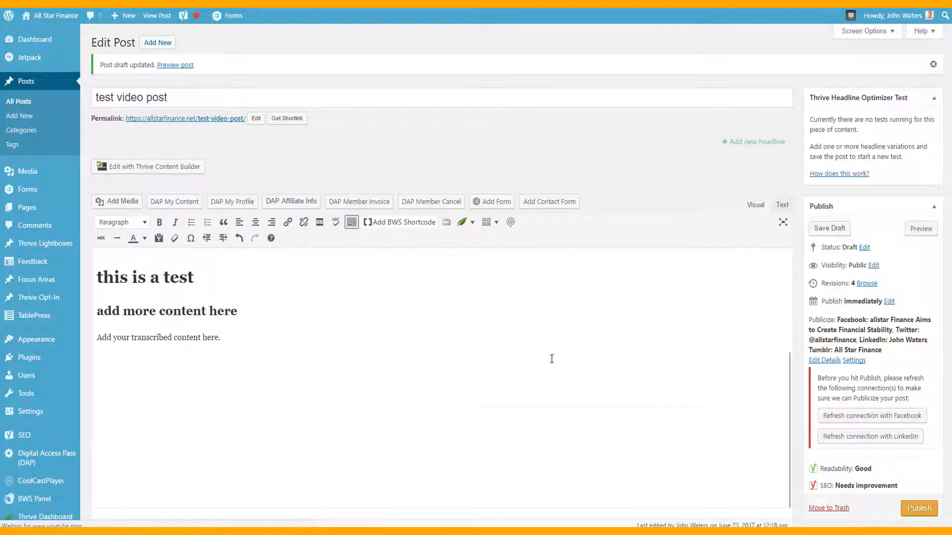
scroll(590, 322, down, 2)
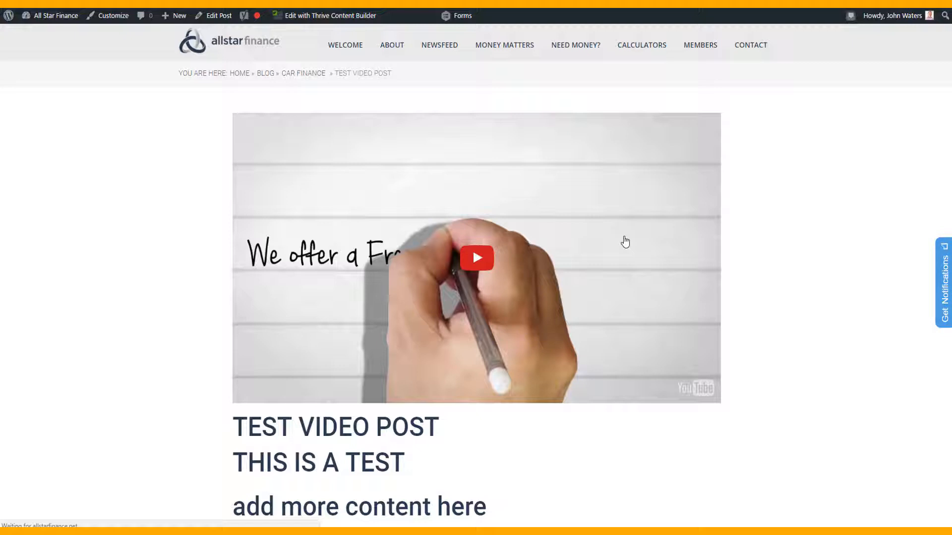
scroll(626, 242, down, 5)
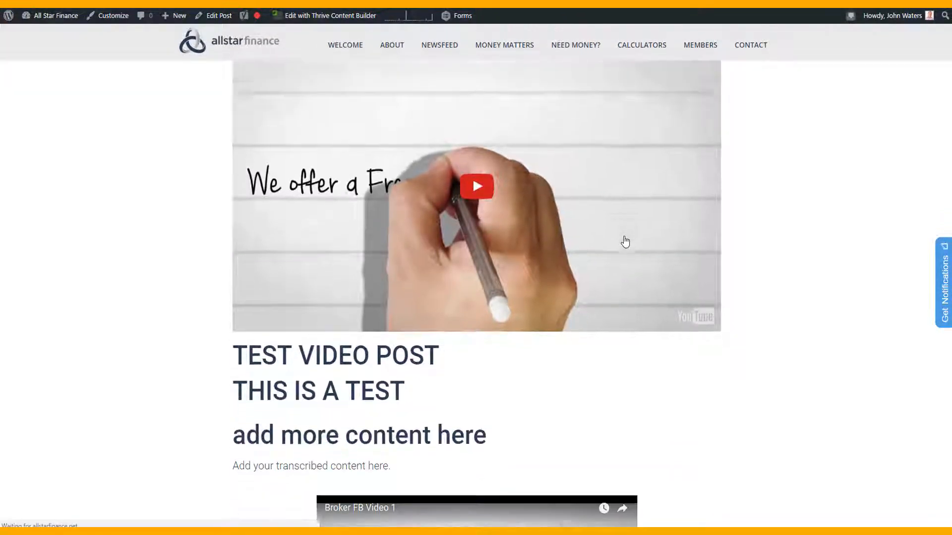